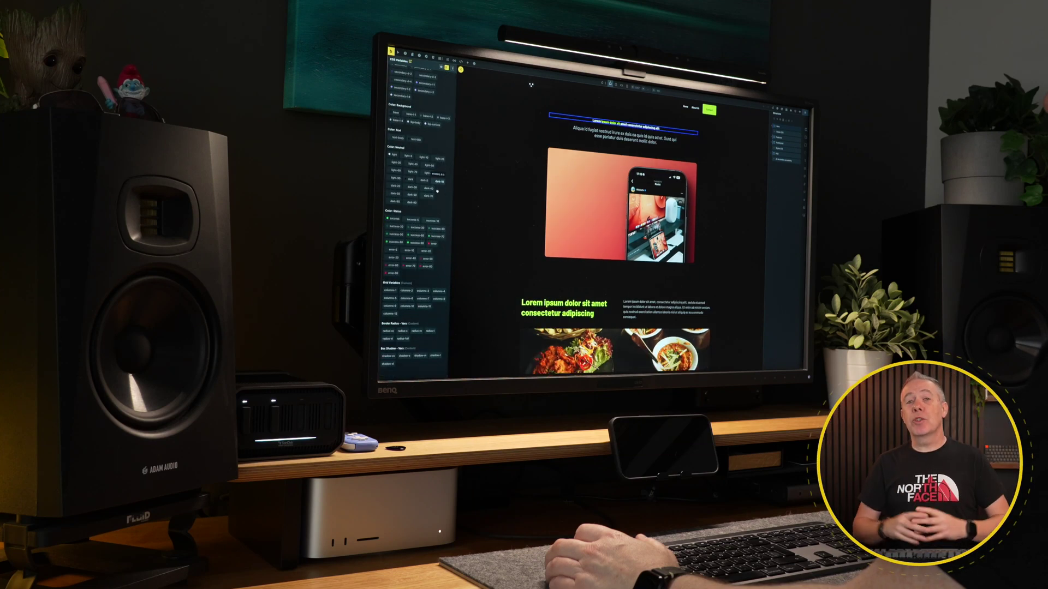
left_click(438, 190)
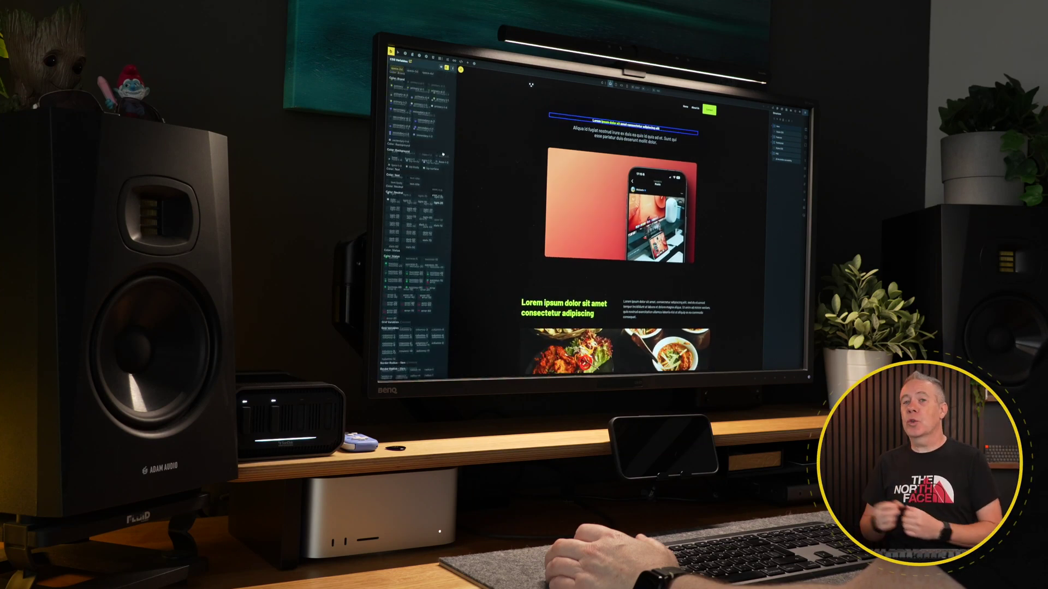
Set the hero heading's font size to the text-4xl CSS variable
scroll(431, 175, "up", 5)
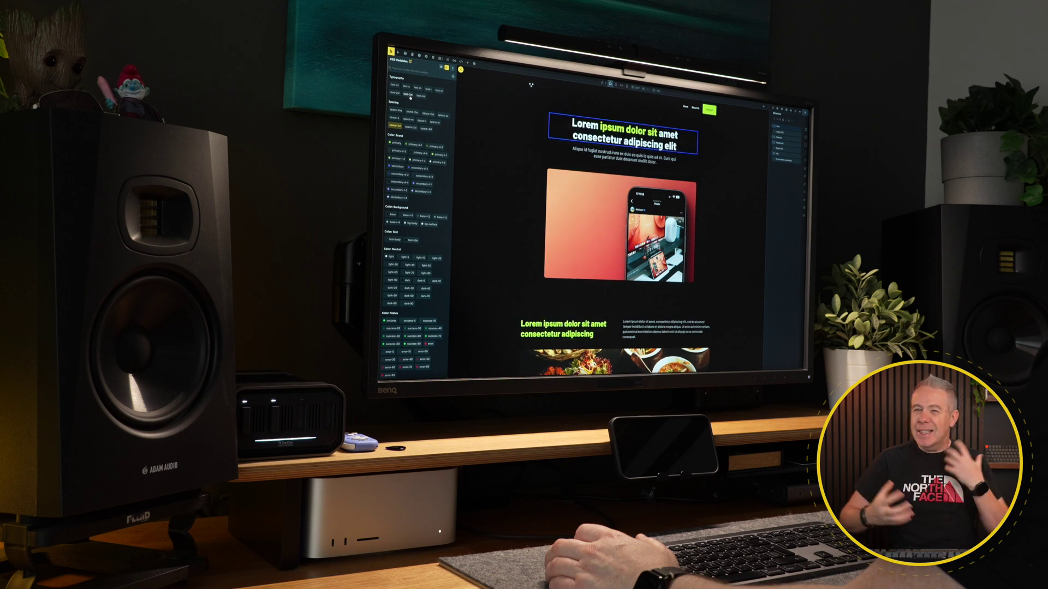
left_click(421, 97)
key("Escape")
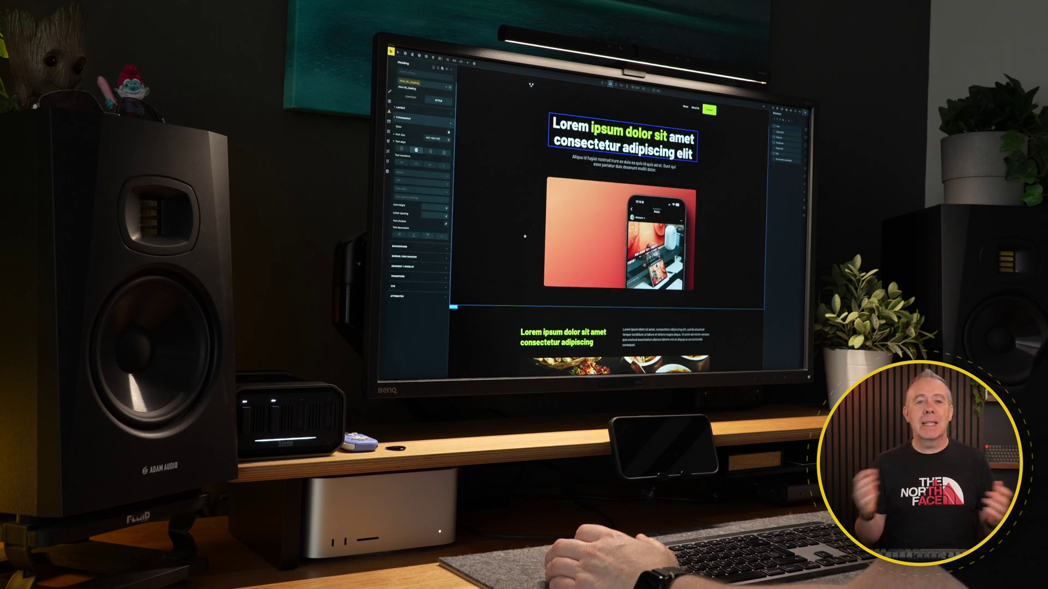
Expand the first FAQ accordion item, then select the FAQ section and its inner container
scroll(525, 235, "down", 10)
scroll(525, 237, "down", 5)
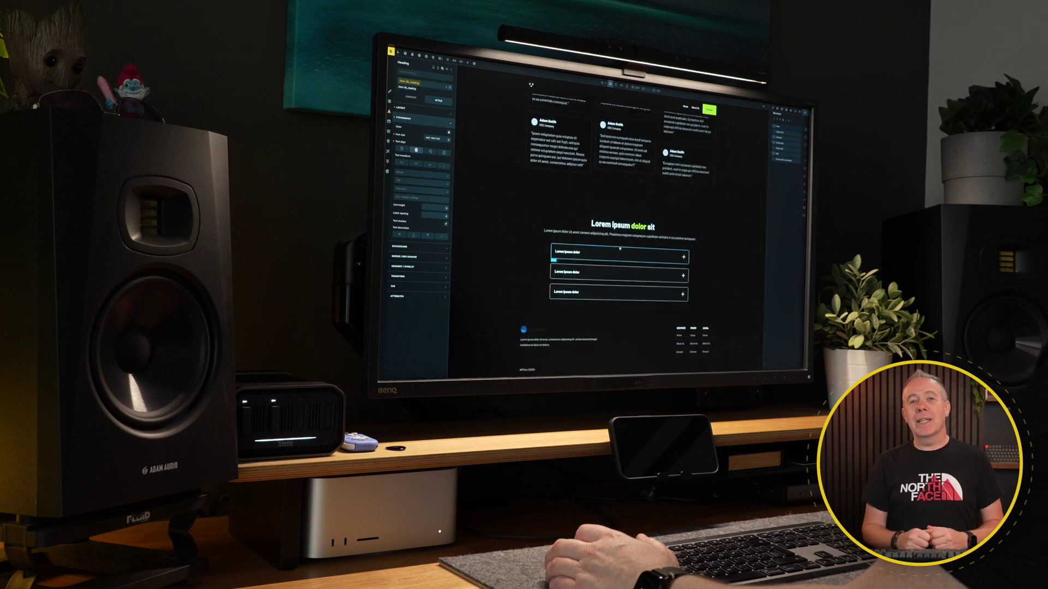
left_click(619, 252)
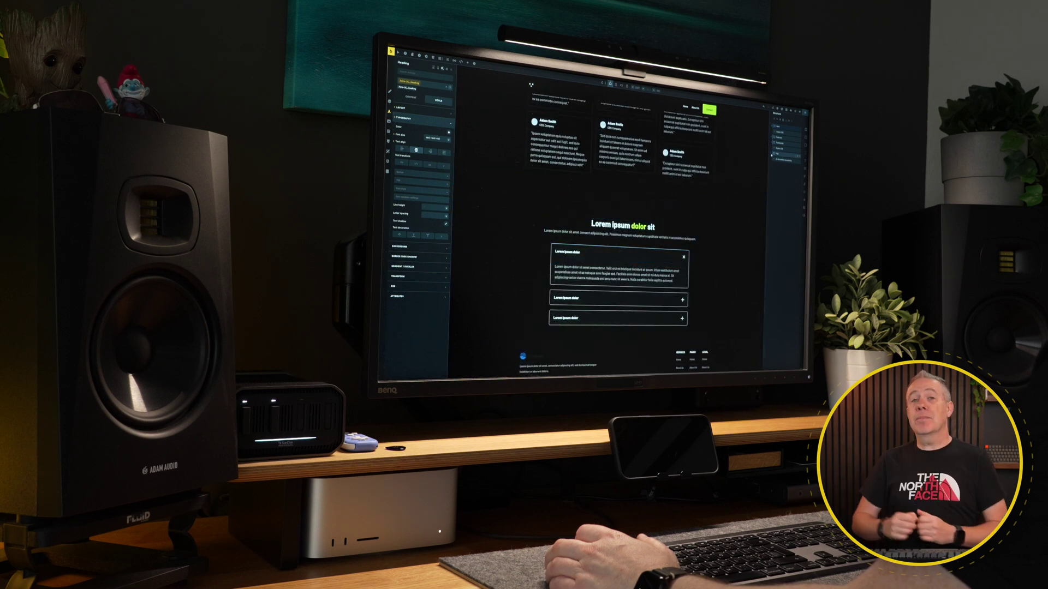
left_click(775, 155)
left_click(779, 159)
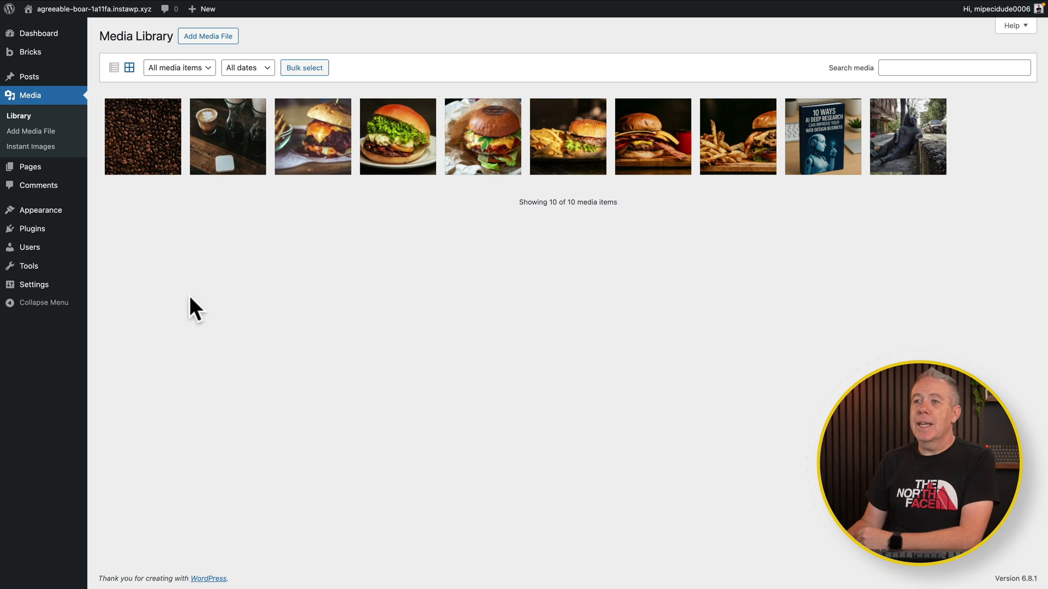
Go to Media > Instant Images and switch the photo source to Pexels
left_click(49, 147)
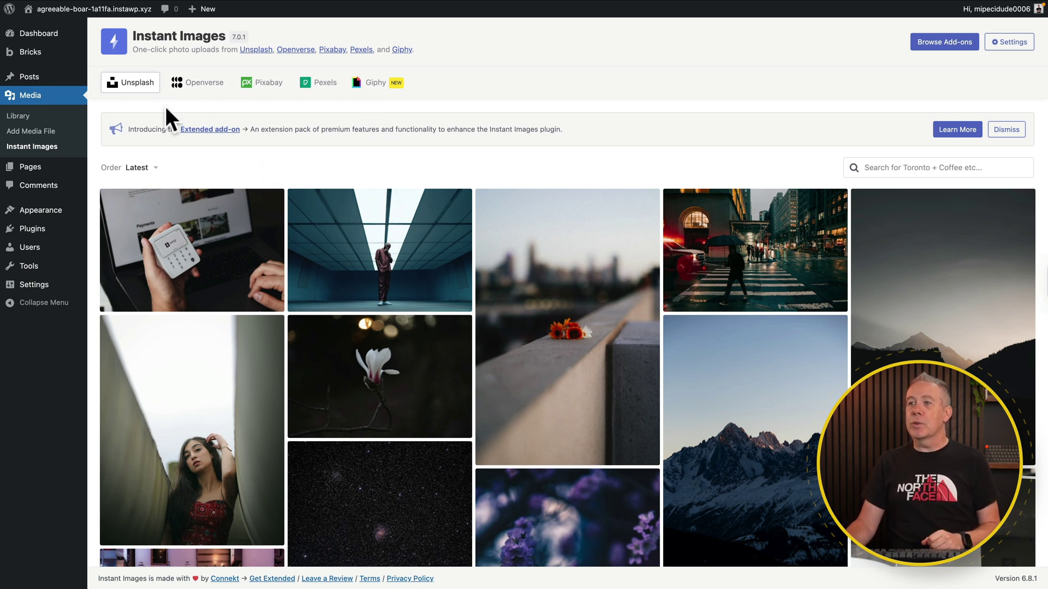
left_click(307, 83)
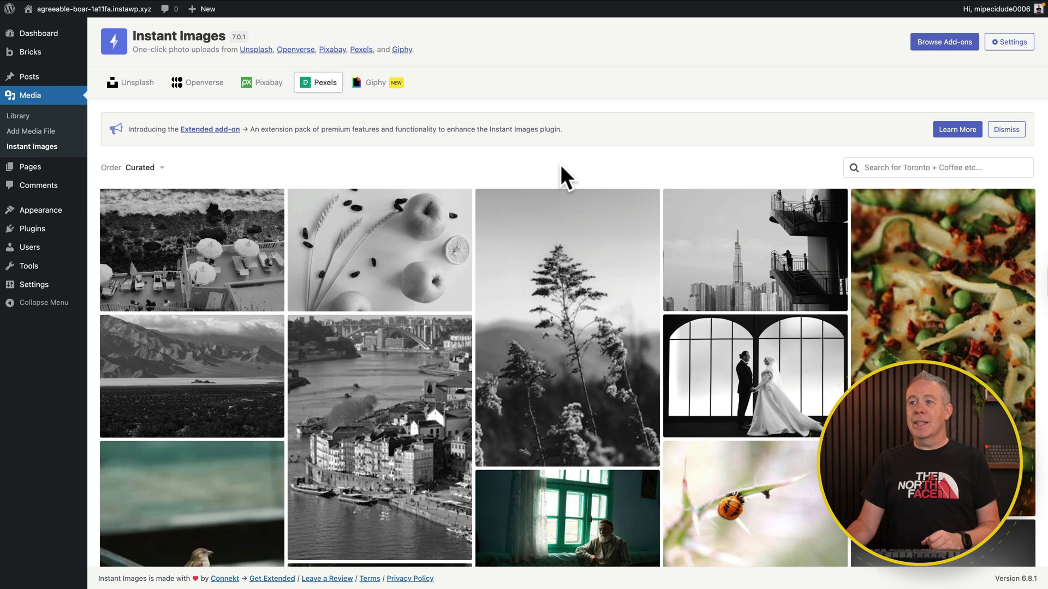
Search Pexels for 'coffee' filtered to Landscape orientation and Medium size
left_click(904, 168)
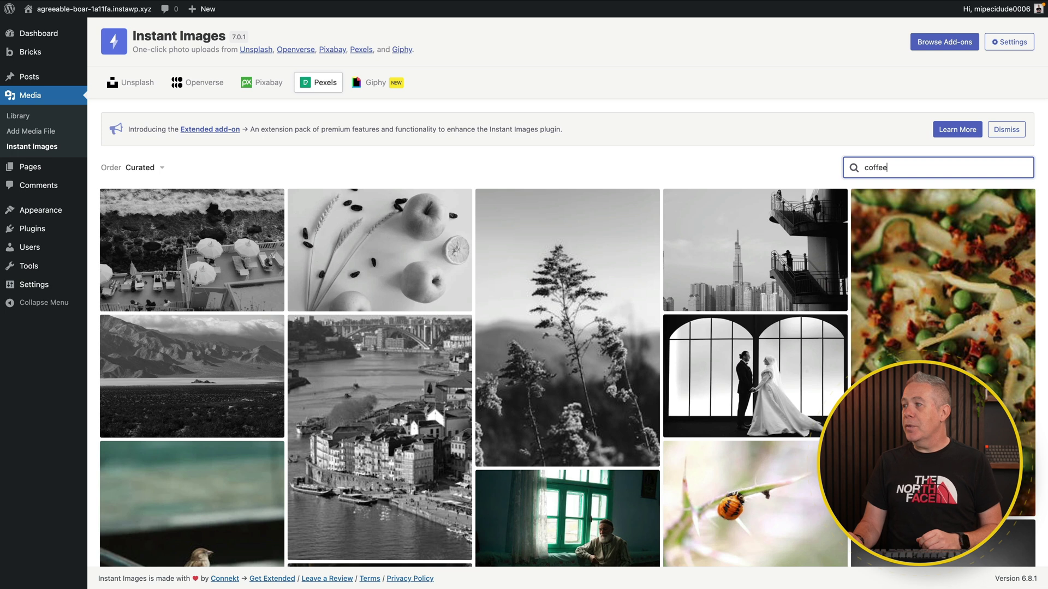
key("Return")
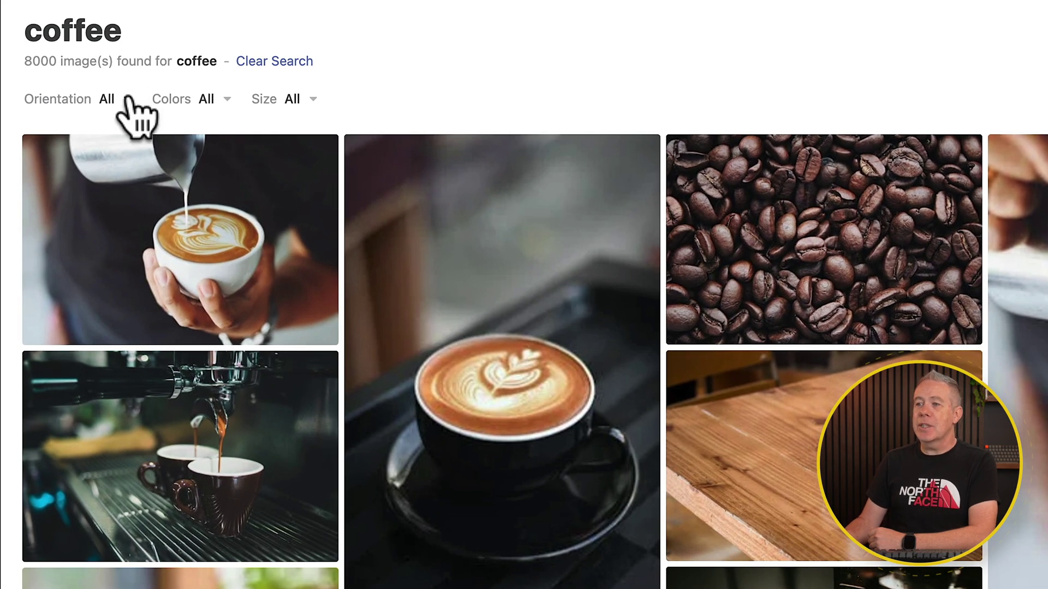
left_click(128, 101)
left_click(89, 163)
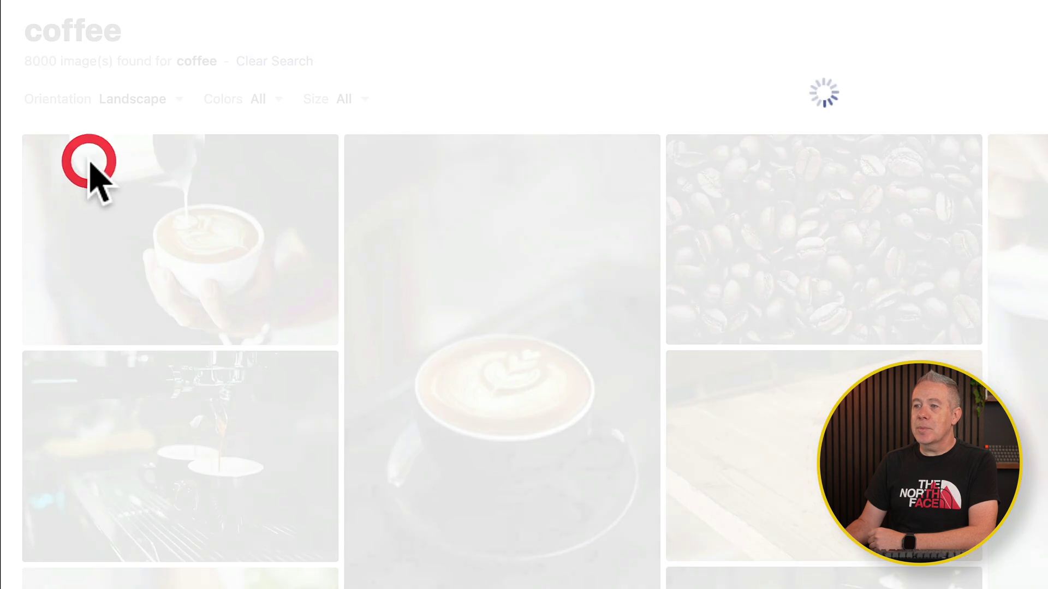
left_click(363, 100)
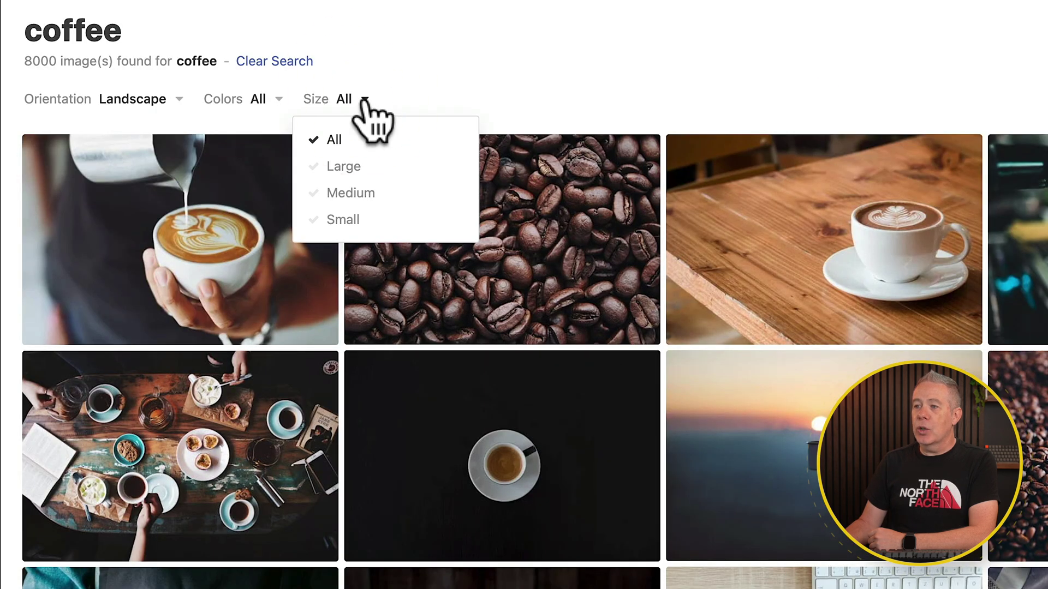
left_click(352, 191)
left_click(448, 85)
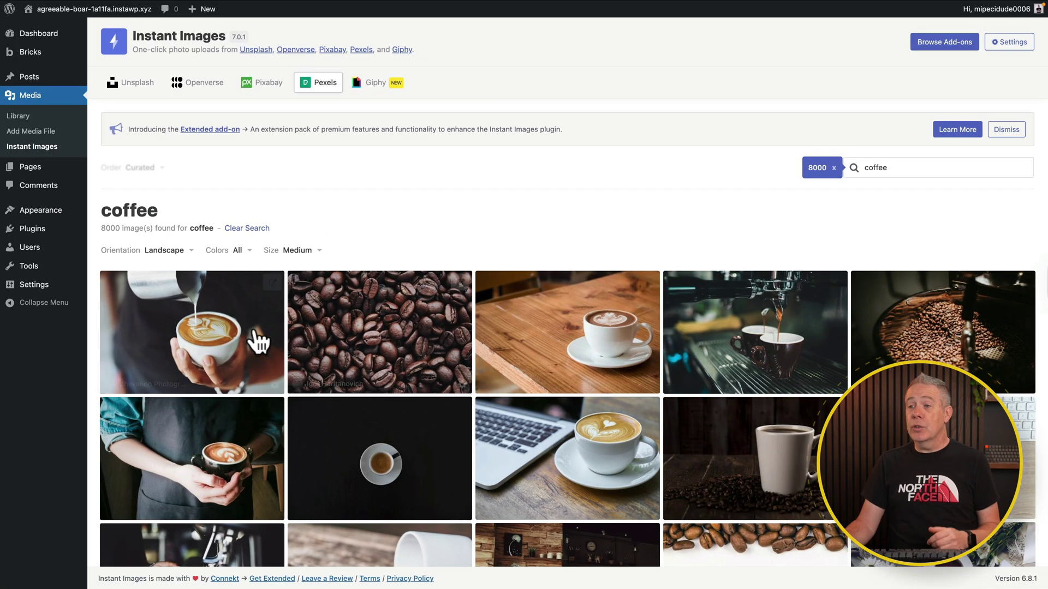
Add the latte art, coffee cup on wooden table, and coffee roaster photos to the library
left_click(199, 333)
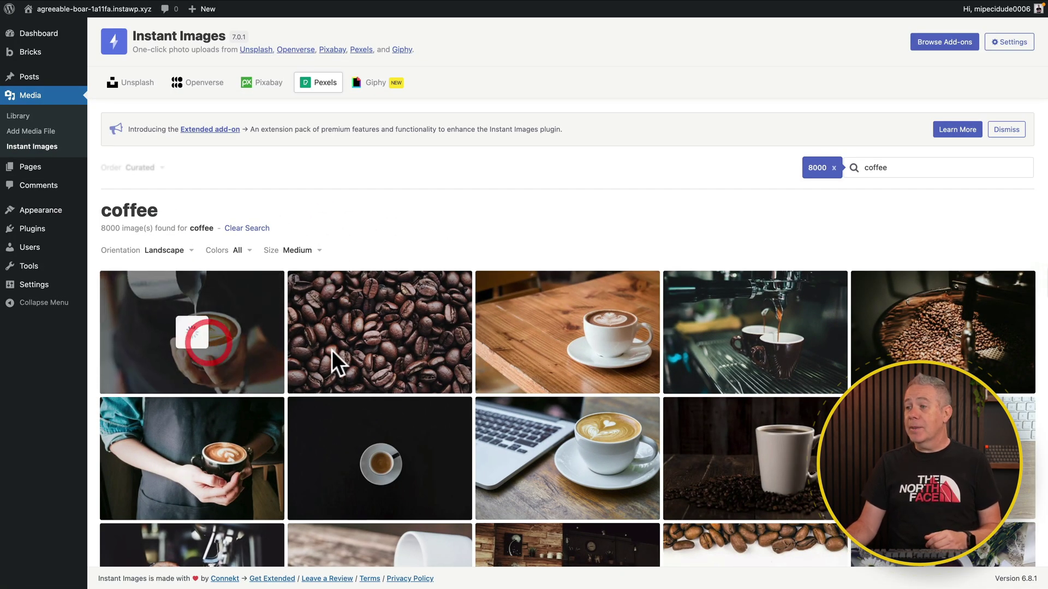
left_click(584, 352)
left_click(872, 354)
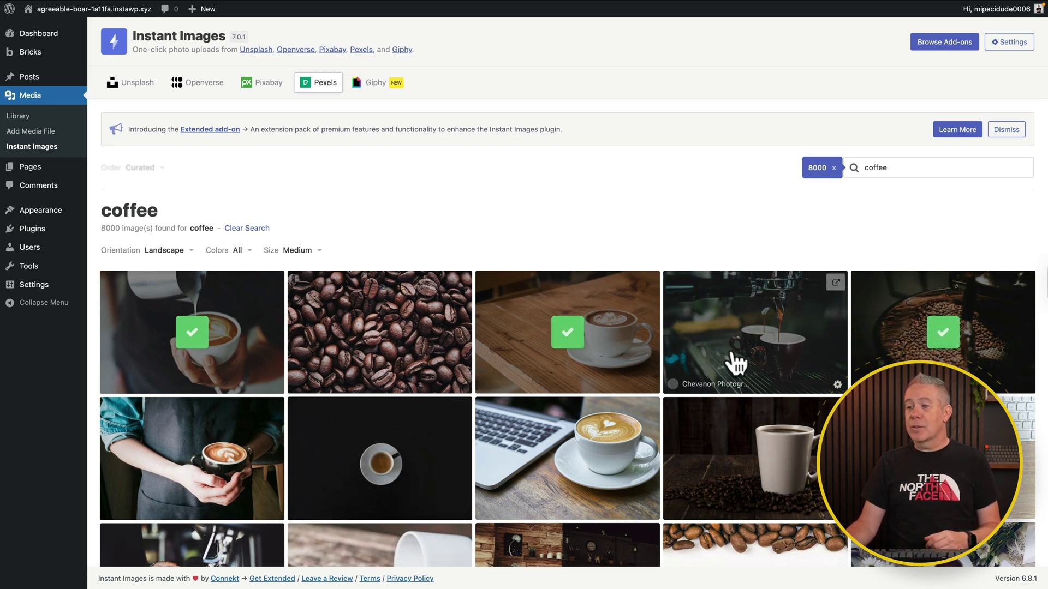
Search Unsplash for 'coffee' photos
left_click(145, 90)
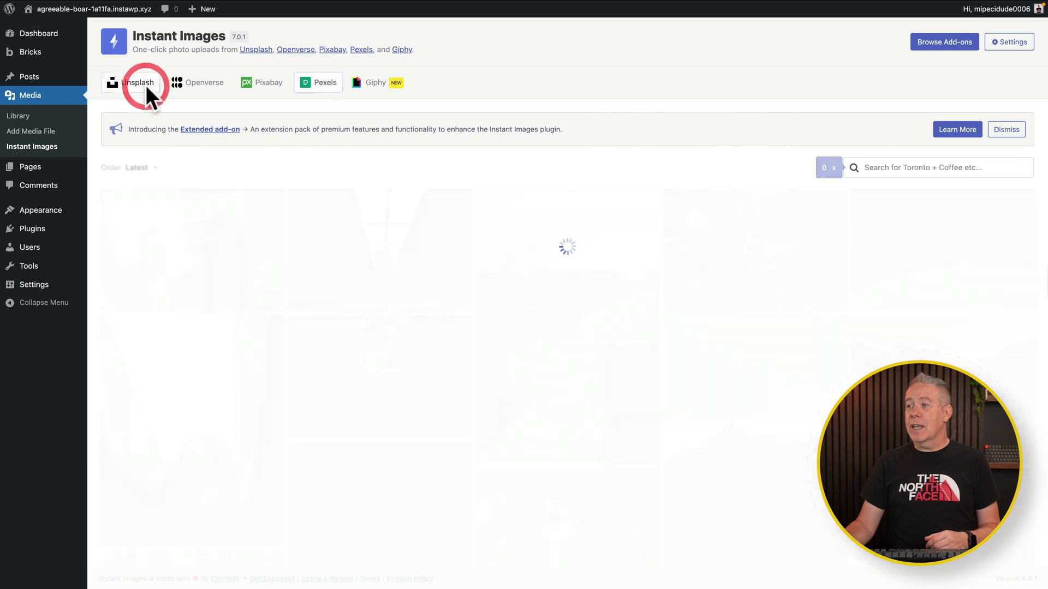
left_click(890, 168)
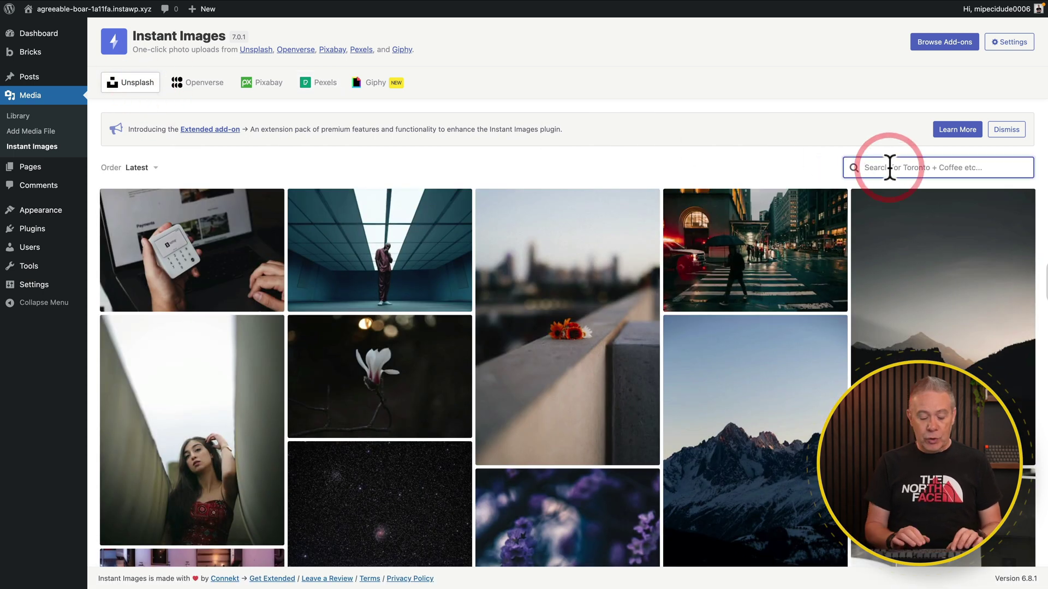
type("coffee")
key("Return")
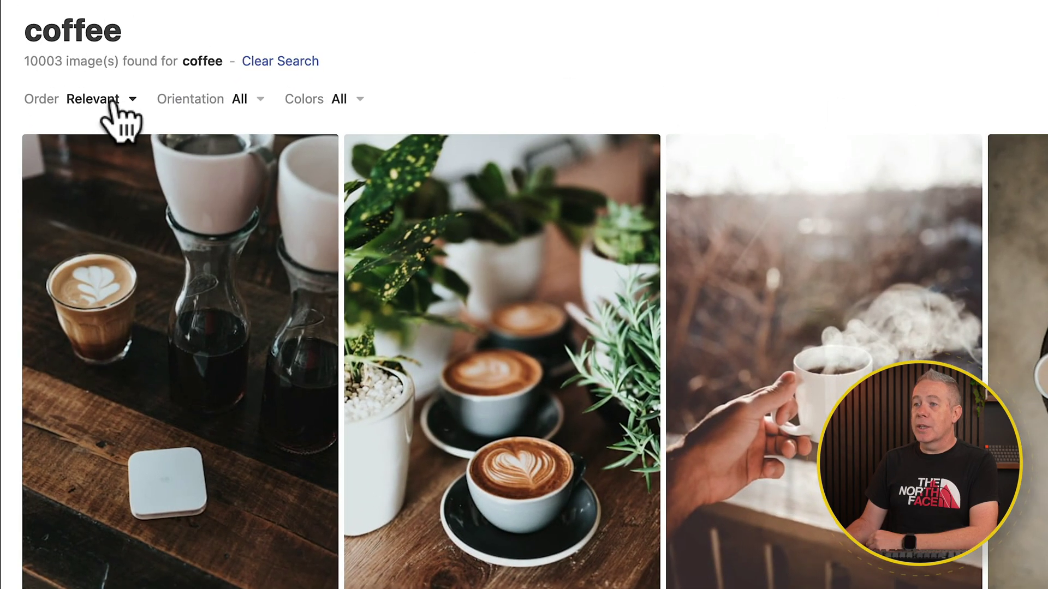
Filter the coffee results to Landscape orientation, leaving Order and Colors unchanged
left_click(133, 99)
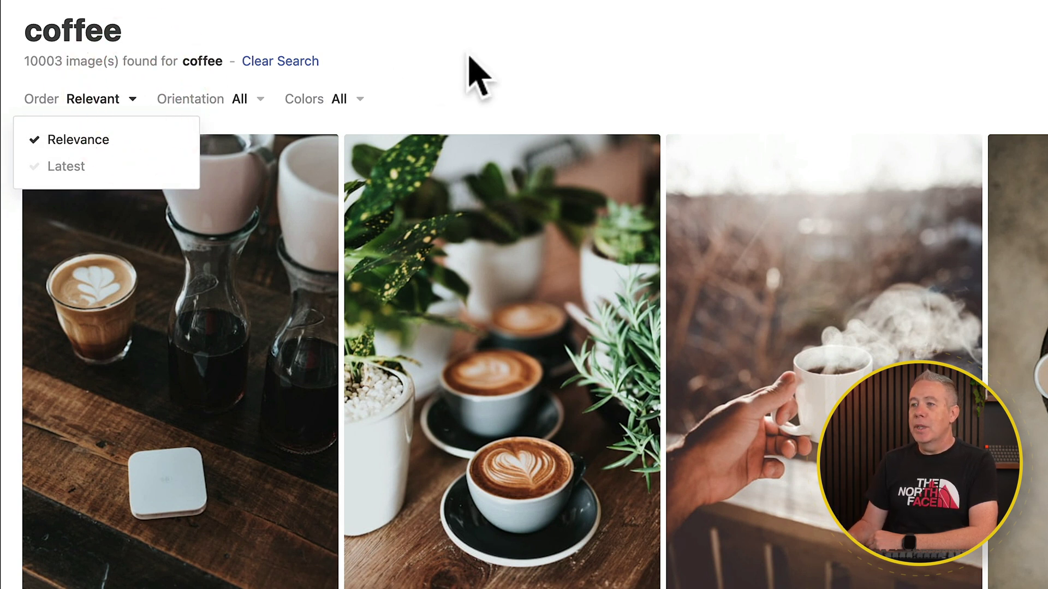
left_click(489, 55)
left_click(260, 100)
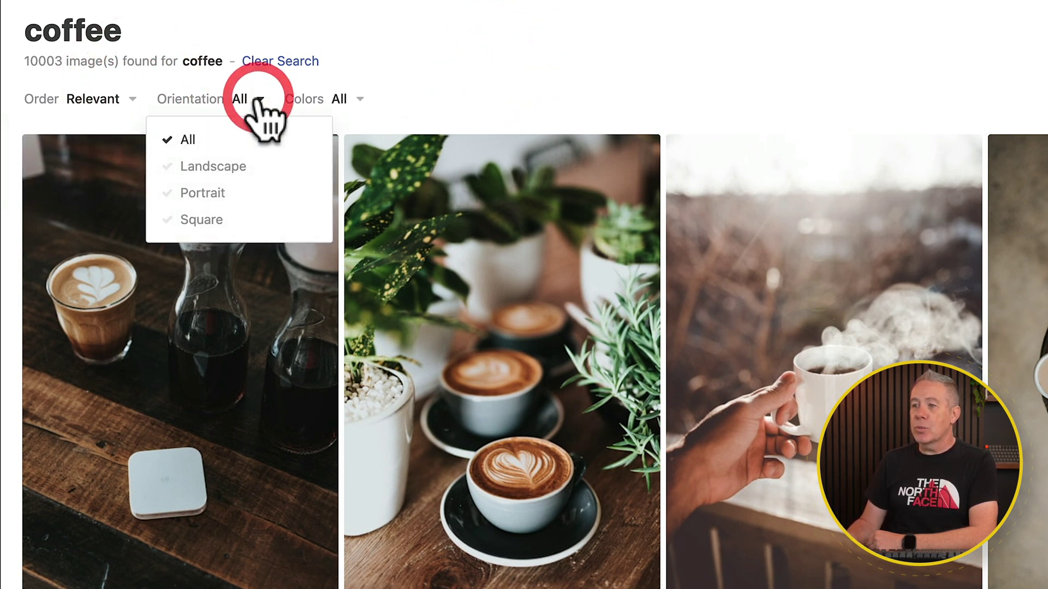
left_click(214, 168)
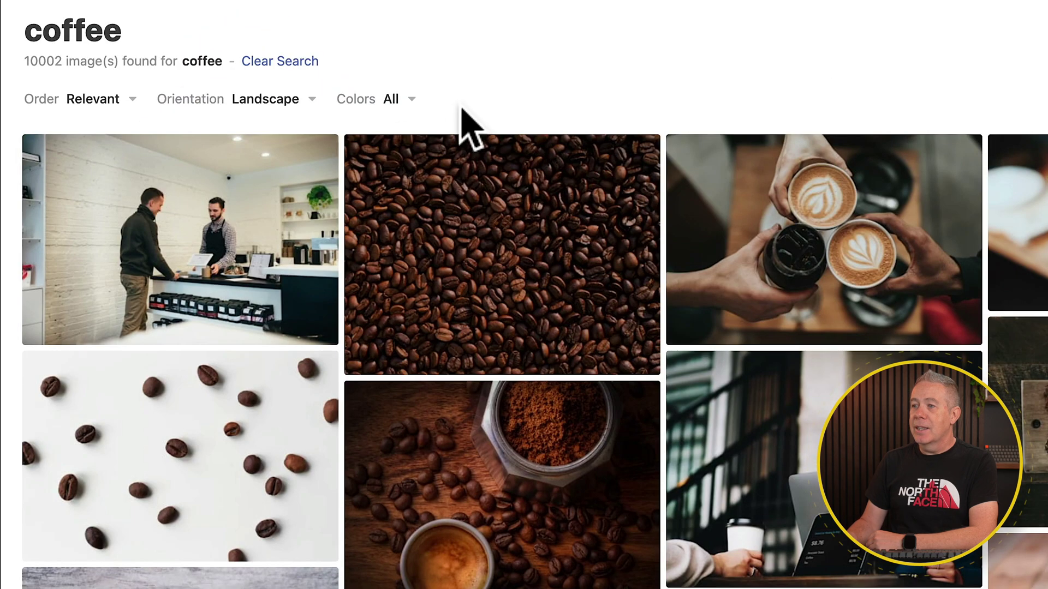
left_click(411, 99)
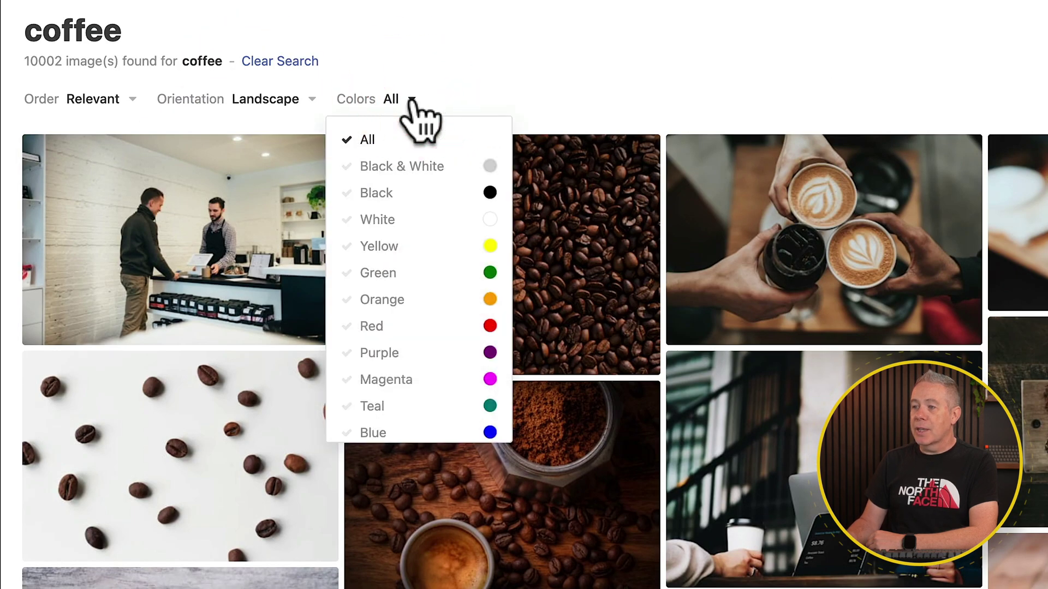
left_click(597, 70)
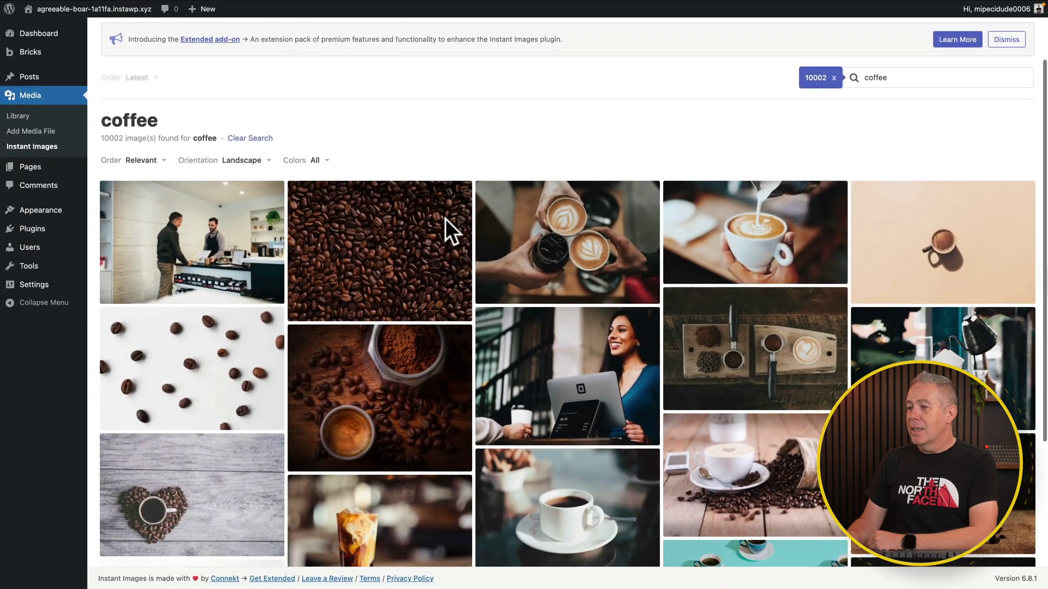
Download the coffee grounds and cups-and-beans photos to the media library
scroll(445, 219, "down", 1)
left_click(365, 319)
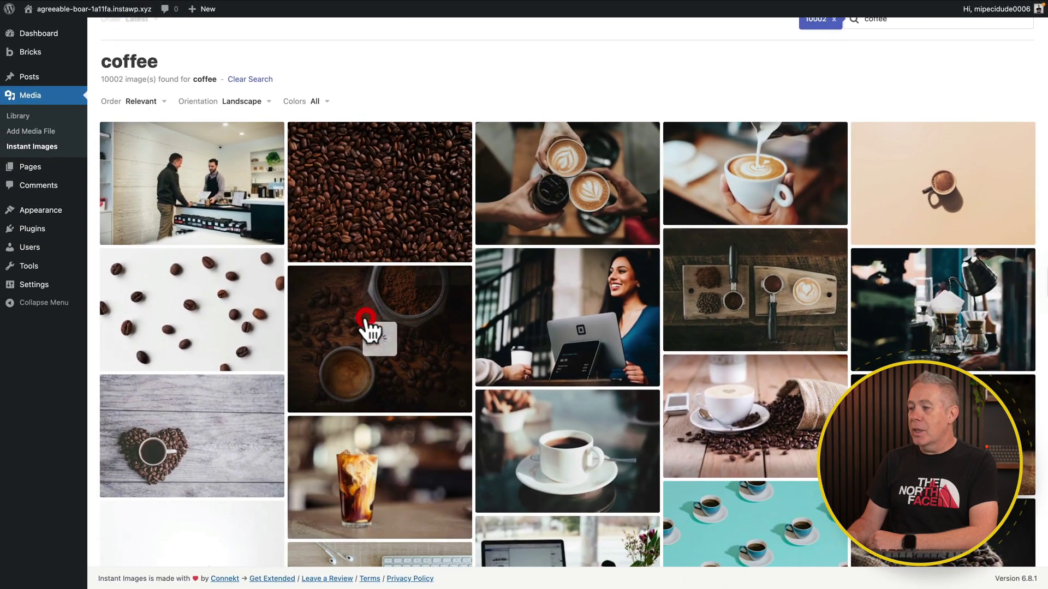
scroll(389, 501, "down", 2)
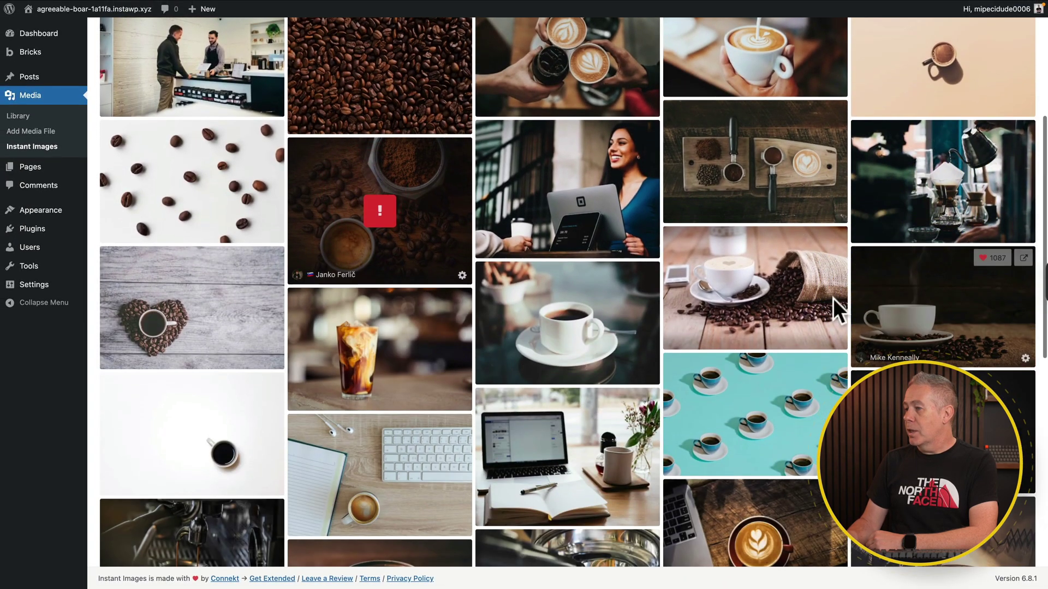
left_click(813, 297)
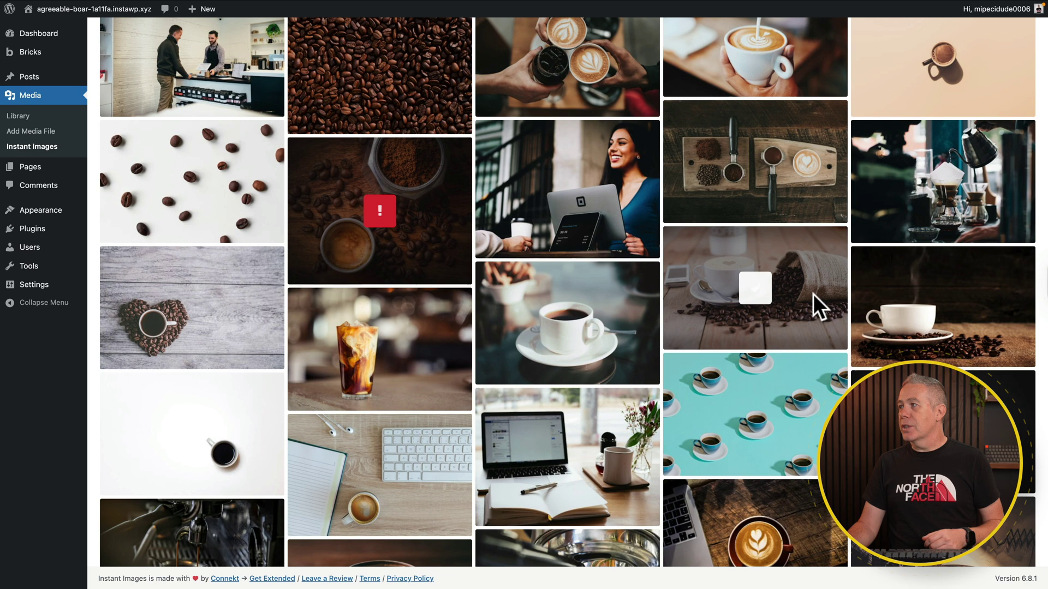
scroll(816, 306, "up", 5)
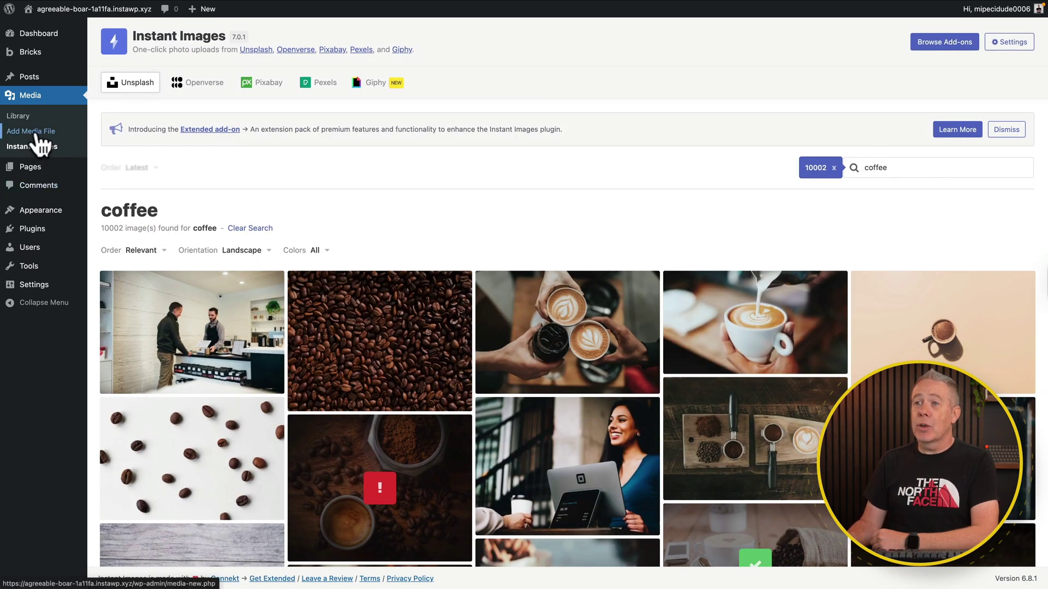
Open Media > Library and view the details of the first coffee photo
left_click(22, 117)
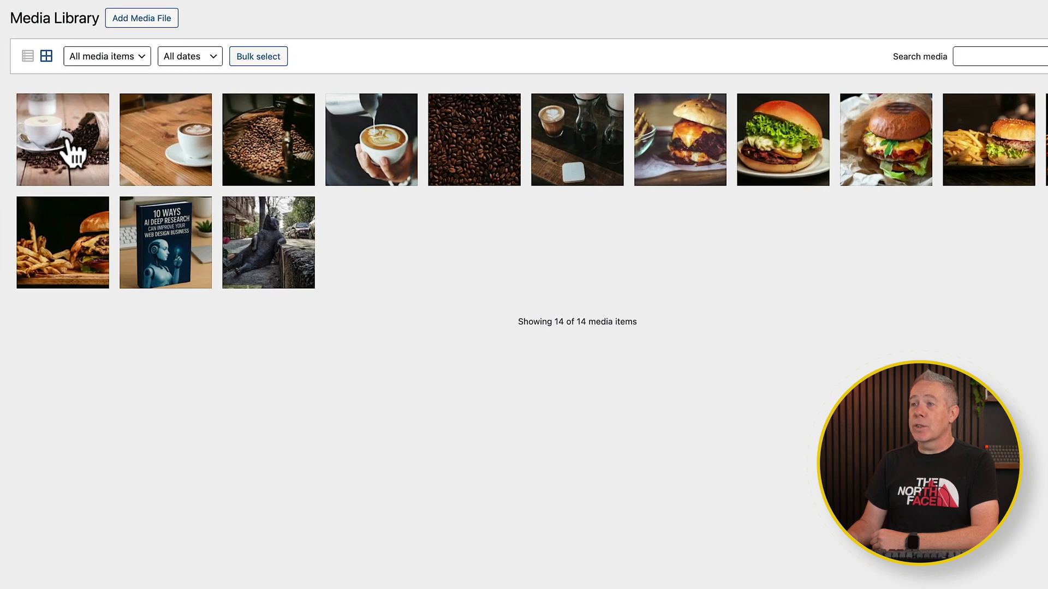
left_click(70, 153)
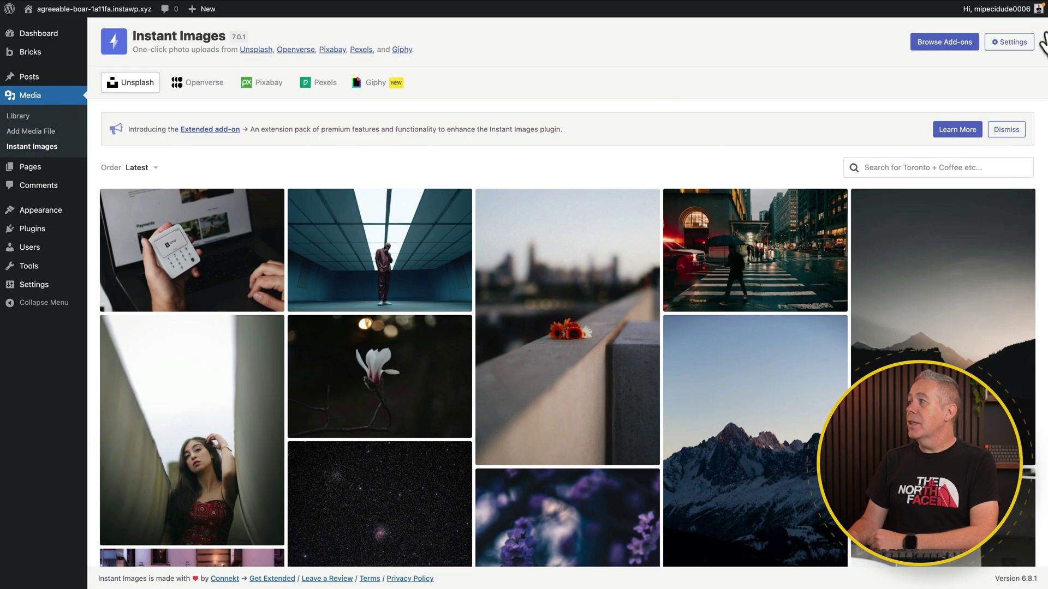
Open Instant Images settings and check the Default Provider list, keeping Pexels
left_click(1010, 43)
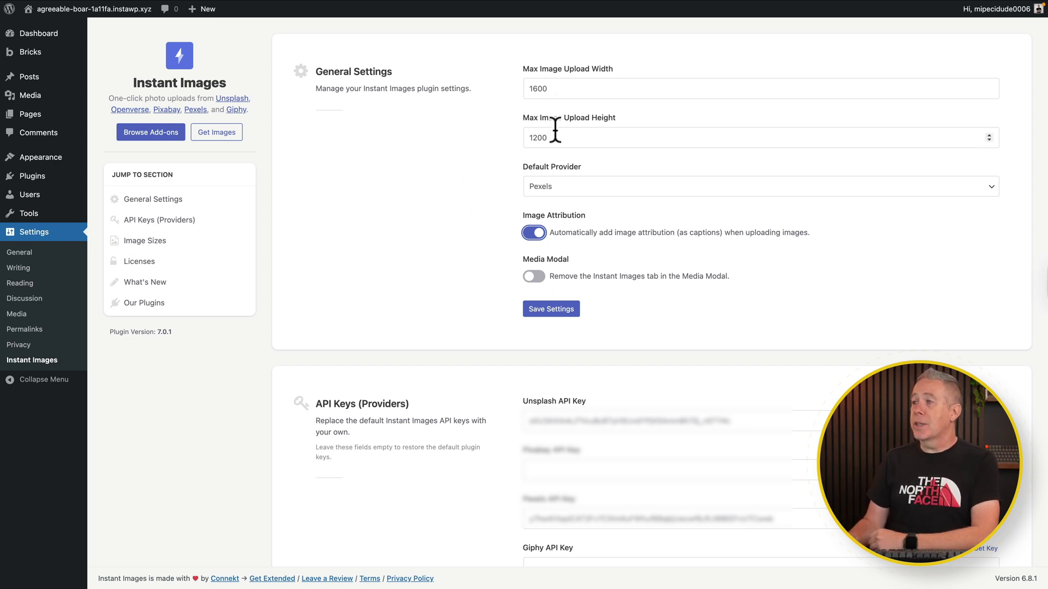
left_click(548, 187)
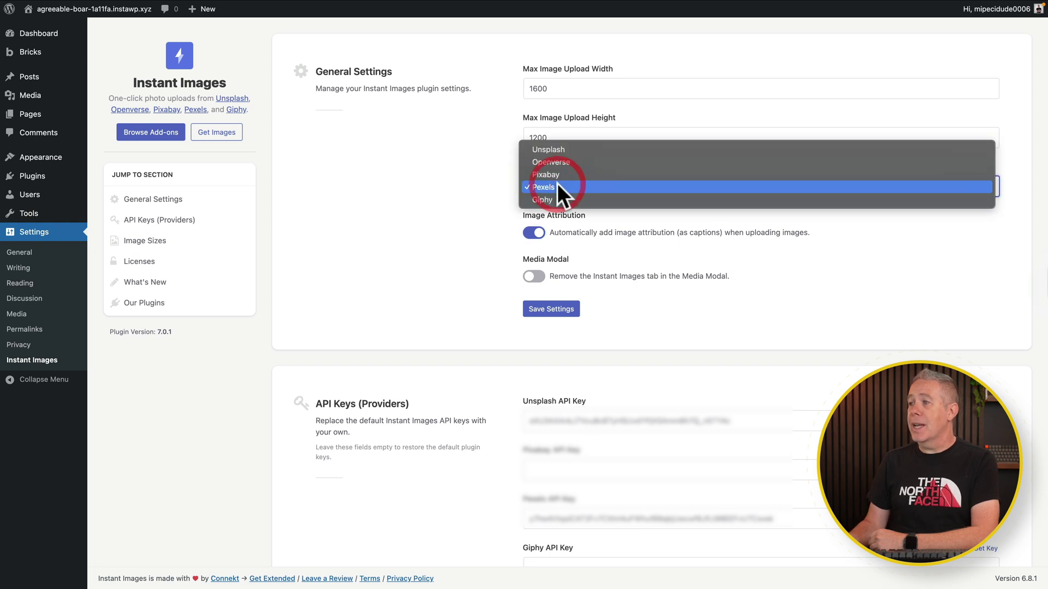
left_click(451, 187)
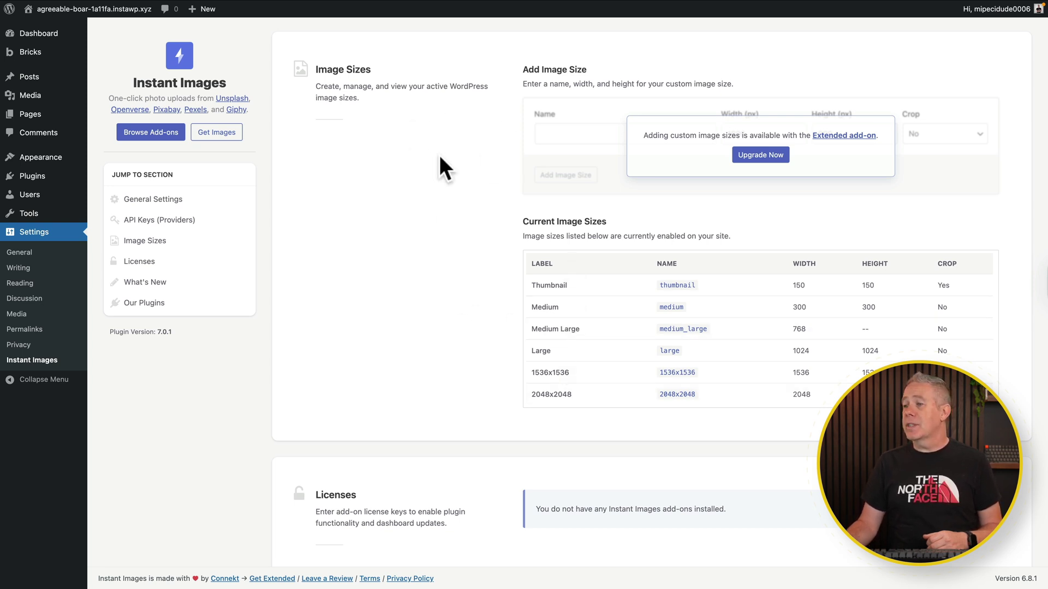
scroll(437, 224, "down", 5)
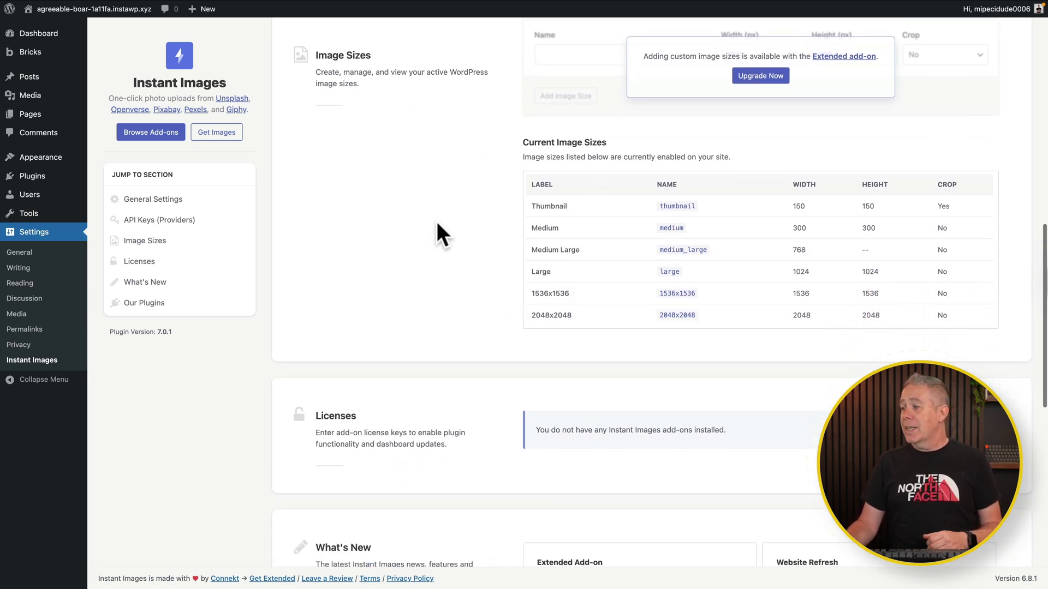
scroll(438, 223, "down", 9)
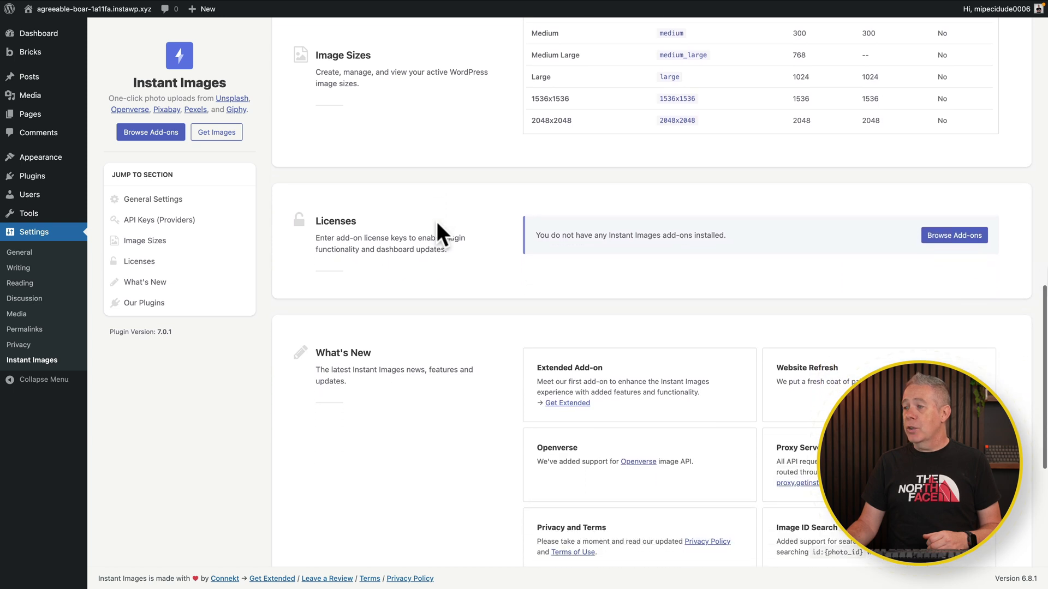
scroll(437, 223, "down", 4)
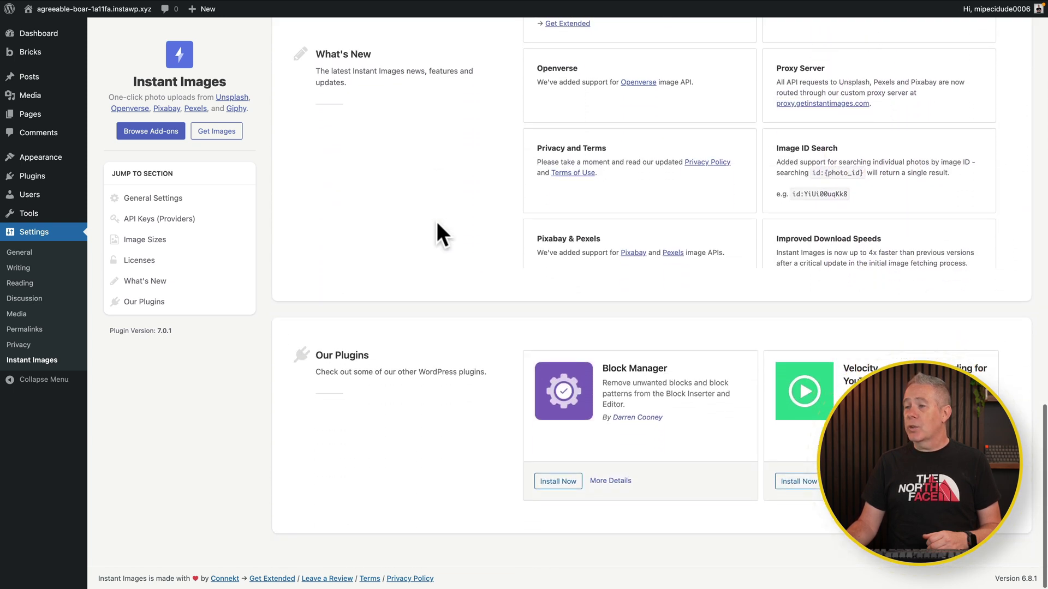